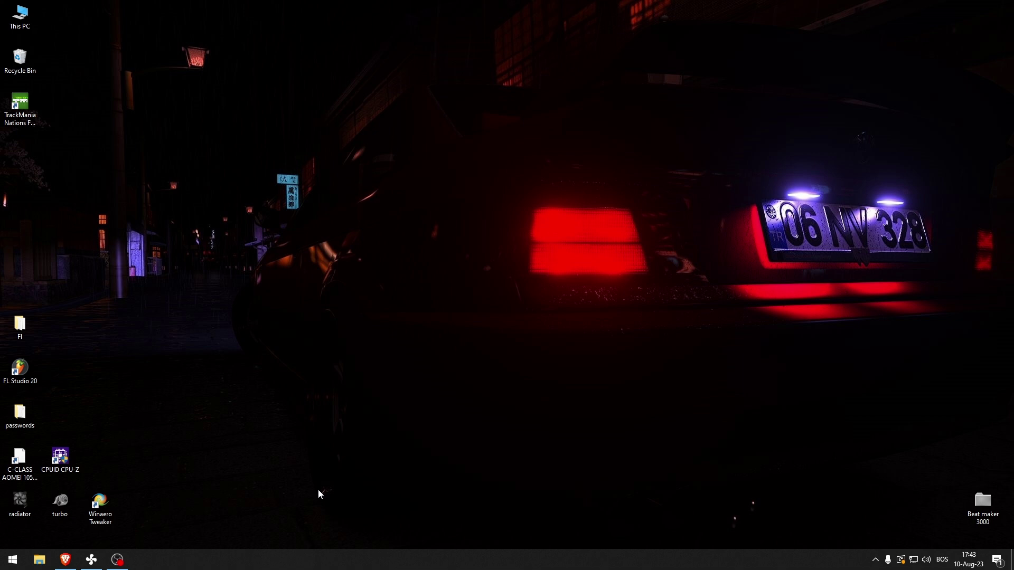
# Open the Start menu to search for %localappdata%.
pyautogui.click(14, 561)
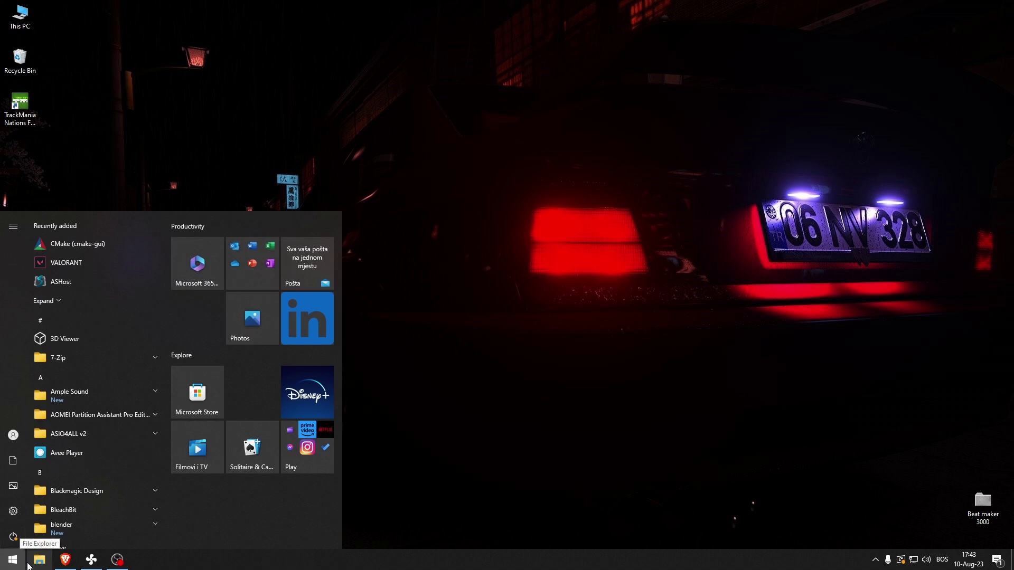
pyautogui.write('%local')
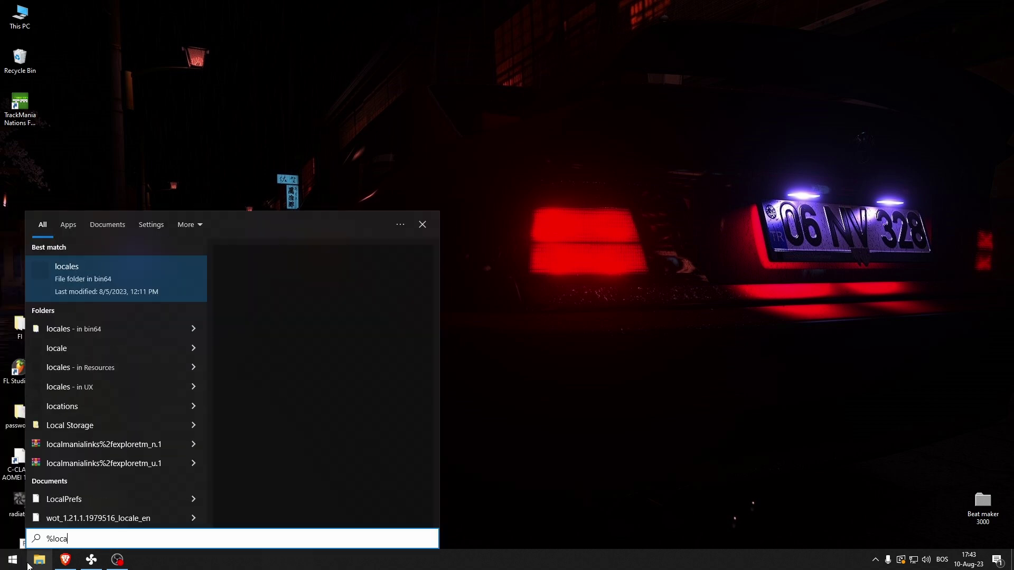
pyautogui.write('appdata')
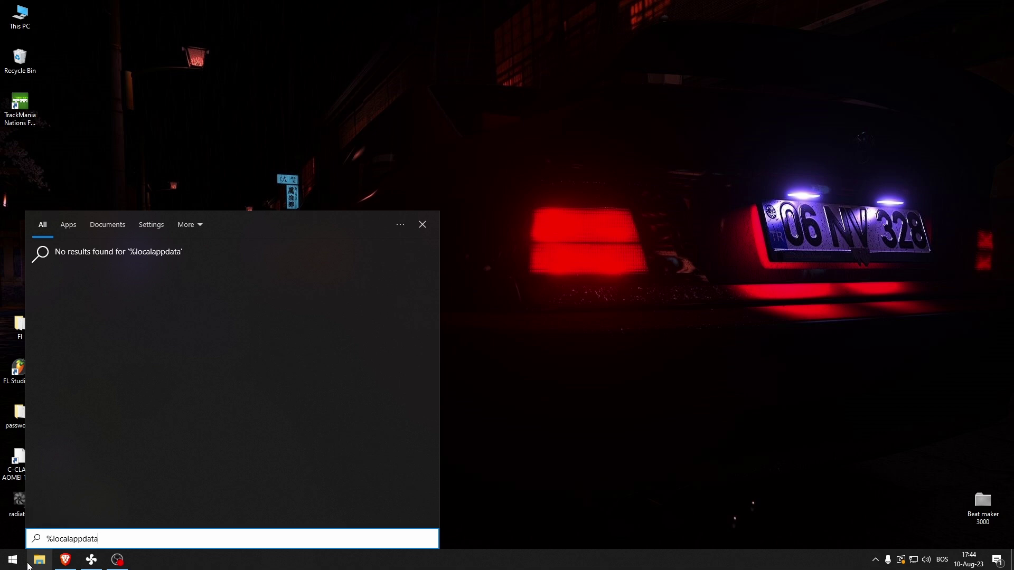
pyautogui.write('%')
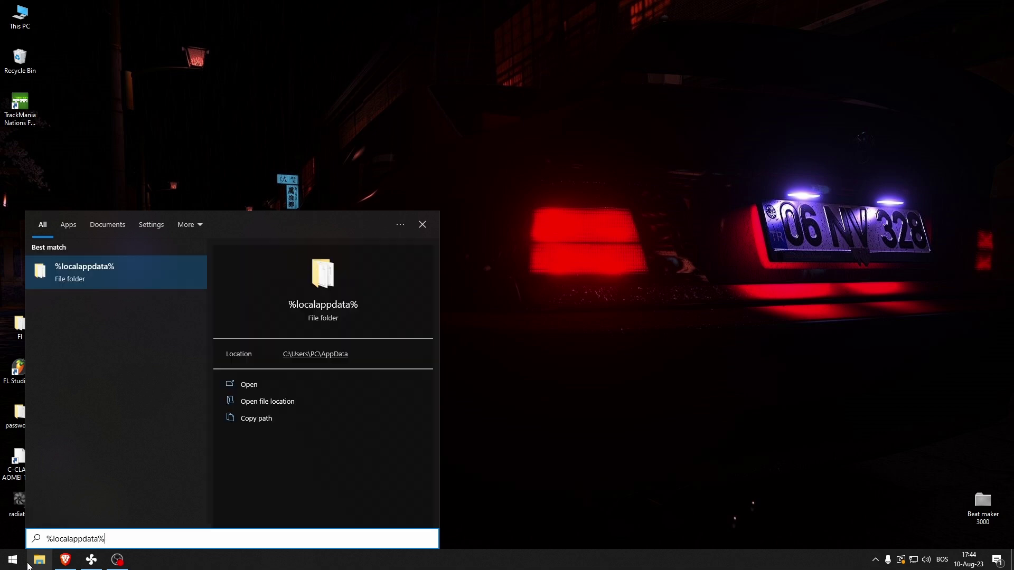
# Open AppData\Local and then its Temp folder containing the Destiny 2 folders.
pyautogui.press('Return')
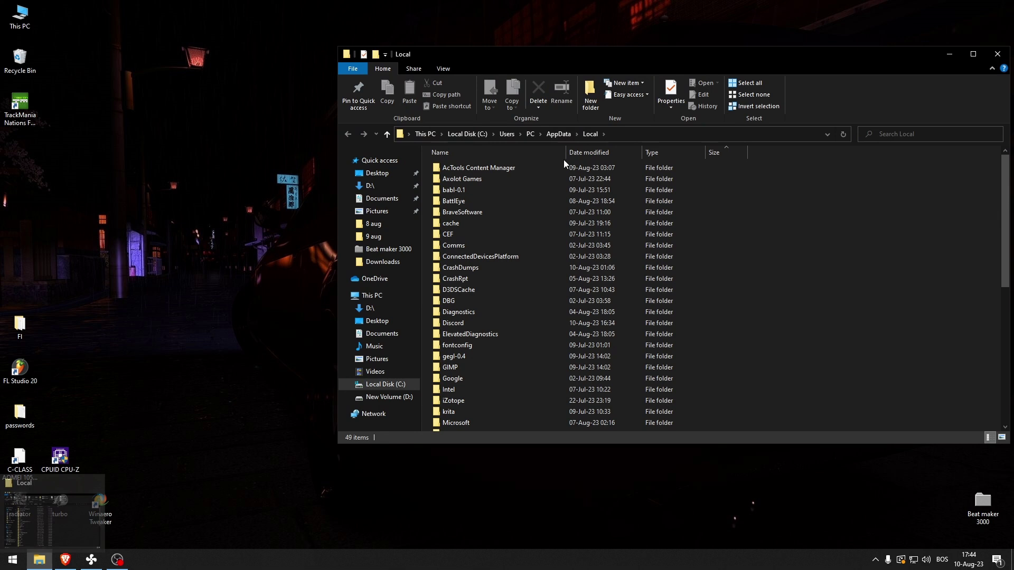
pyautogui.scroll(-3, 564, 289)
pyautogui.scroll(-1, 564, 288)
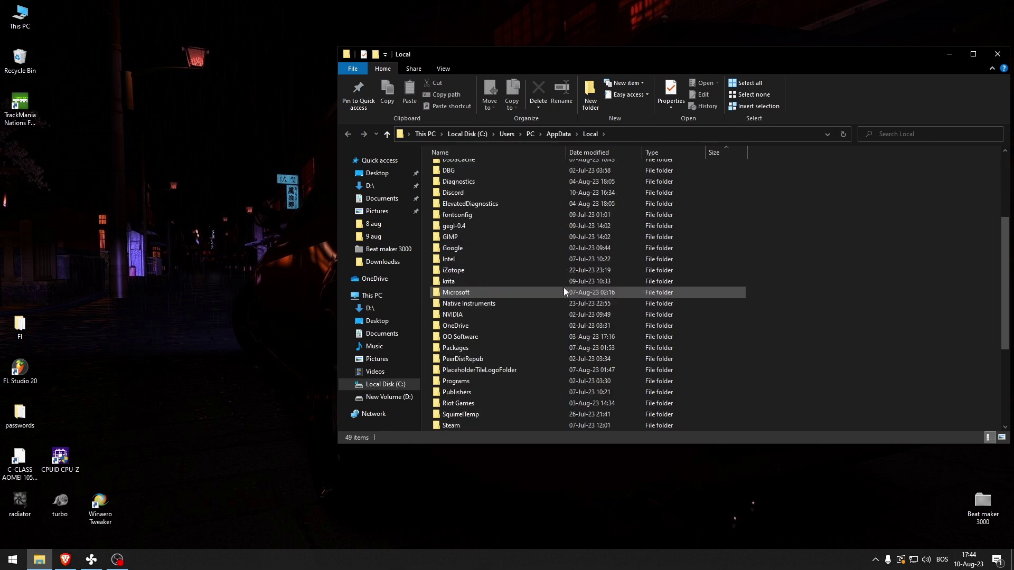
pyautogui.scroll(3, 650, 190)
pyautogui.scroll(-2, 634, 208)
pyautogui.scroll(-2, 621, 226)
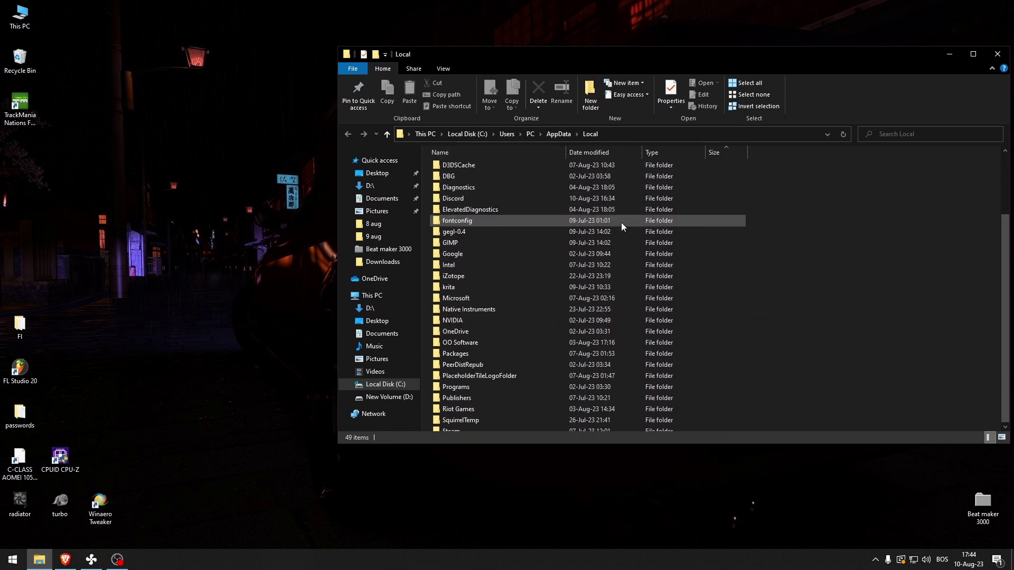
pyautogui.scroll(-2, 621, 226)
pyautogui.scroll(-1, 619, 250)
pyautogui.doubleClick(508, 314)
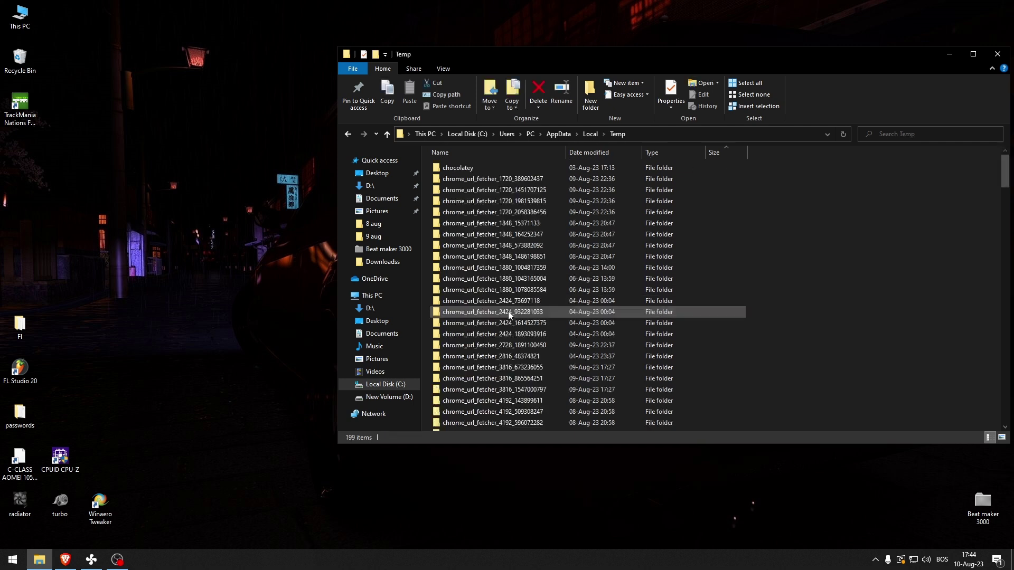
pyautogui.scroll(-3, 737, 274)
pyautogui.scroll(-3, 738, 274)
pyautogui.scroll(-3, 737, 274)
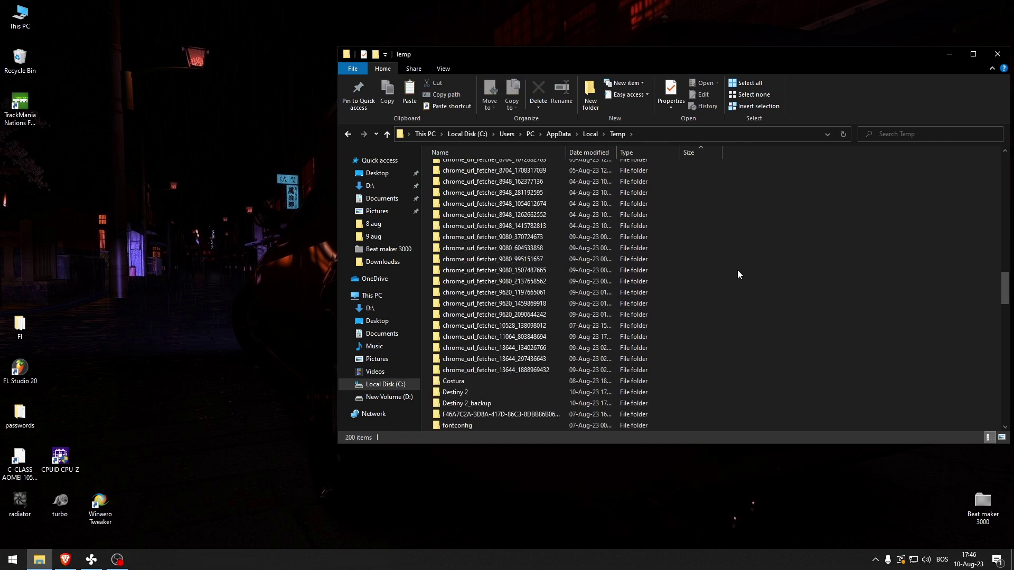
pyautogui.scroll(-3, 738, 275)
pyautogui.scroll(1, 738, 274)
pyautogui.scroll(2, 737, 274)
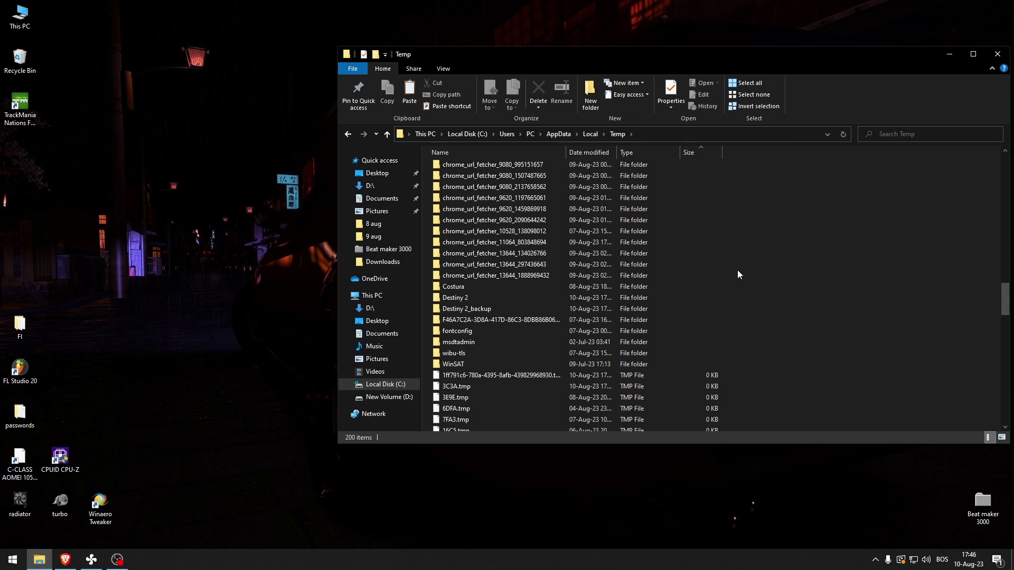
pyautogui.rightClick(478, 296)
pyautogui.click(462, 296)
pyautogui.rightClick(462, 294)
pyautogui.click(475, 271)
pyautogui.click(473, 298)
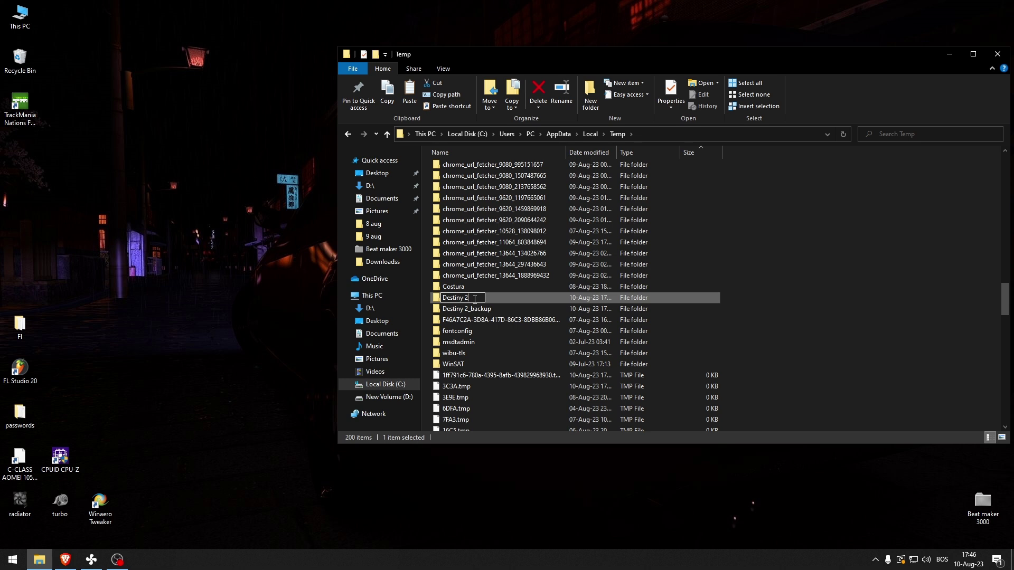
pyautogui.write('_')
pyautogui.write('bac')
pyautogui.write('kup')
pyautogui.moveTo(469, 298); pyautogui.dragTo(489, 300)
pyautogui.press('BackSpace')
pyautogui.press('Return')
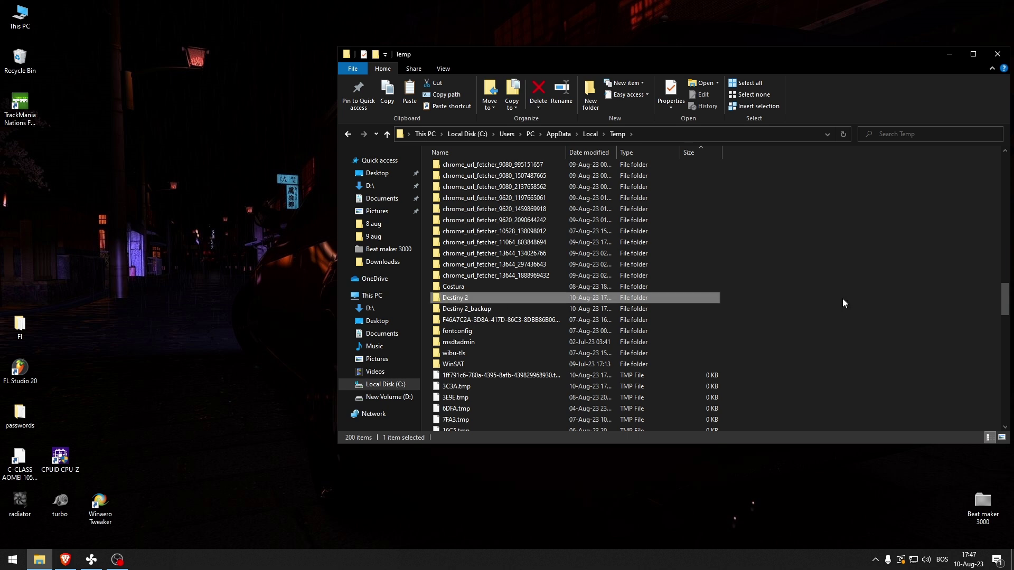
# Clear the folder selection and close the Temp Explorer window.
pyautogui.click(842, 299)
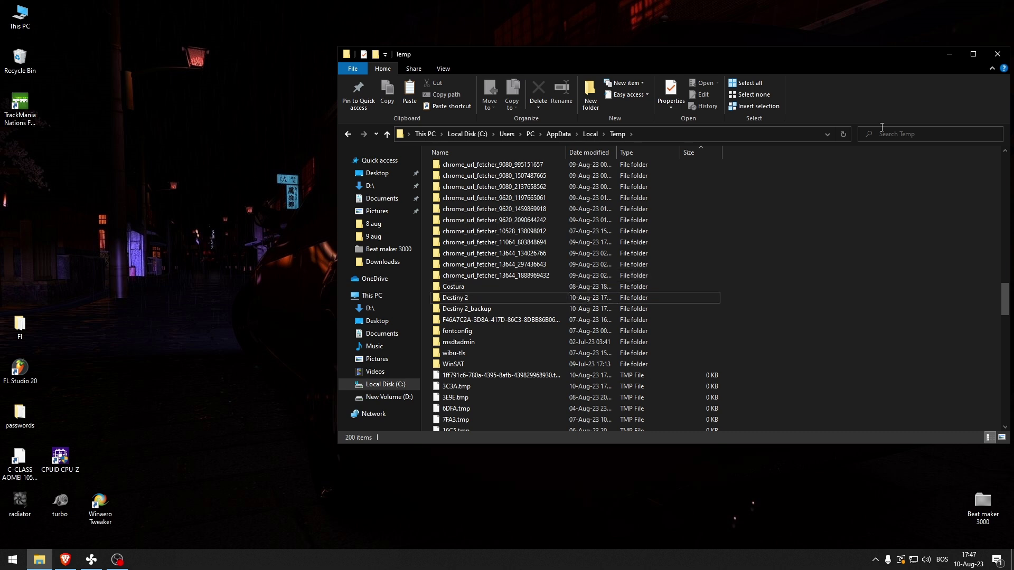
pyautogui.click(999, 54)
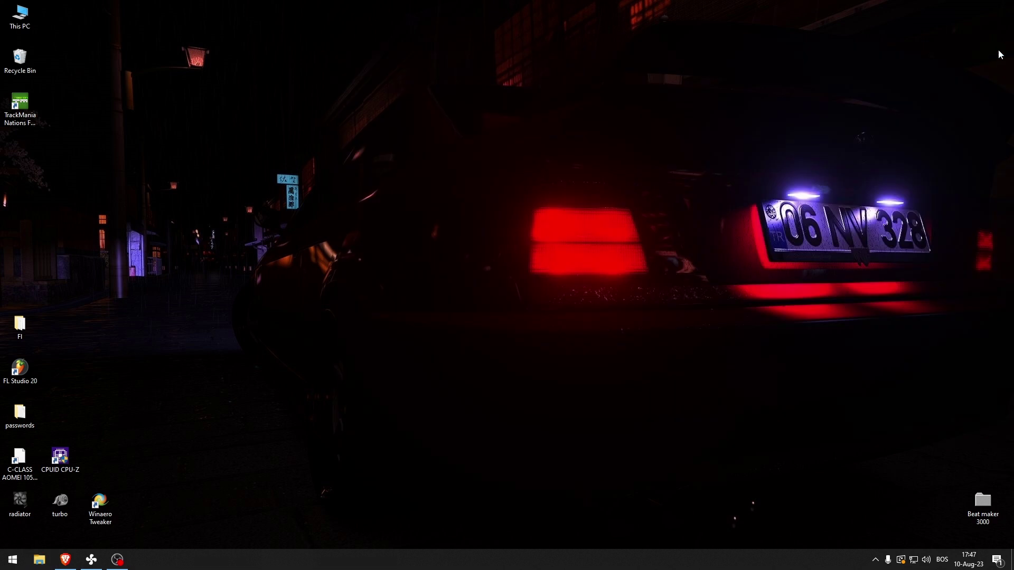